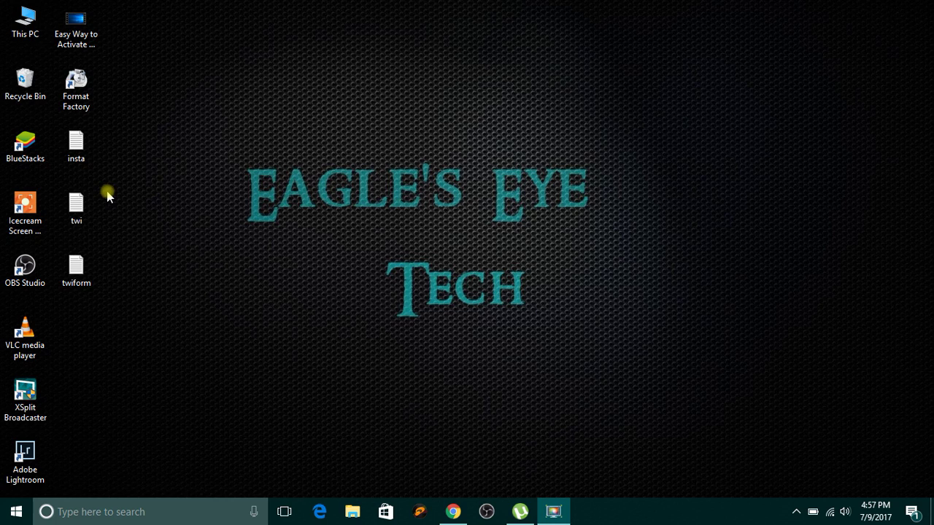
- Read Twitter's video limits in the twiform Notepad notes, then minimize the notes
double_click(87, 270)
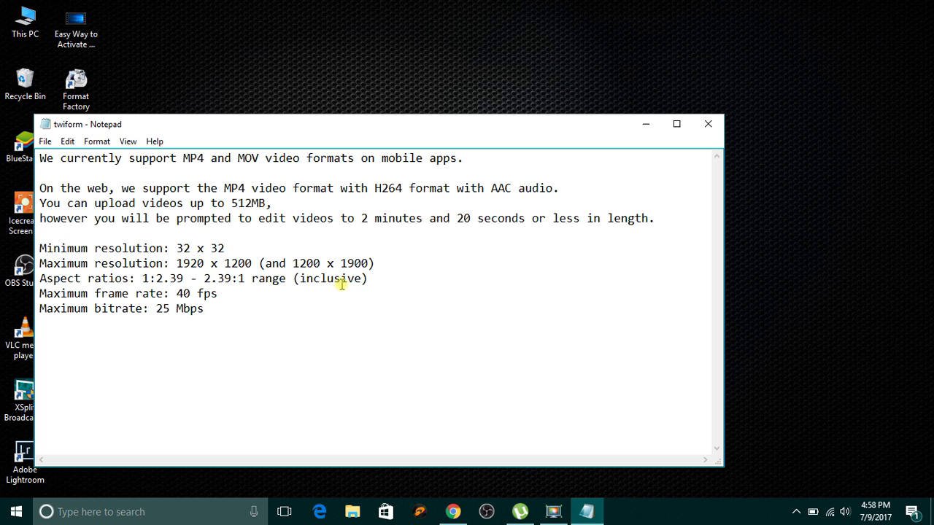
click(644, 139)
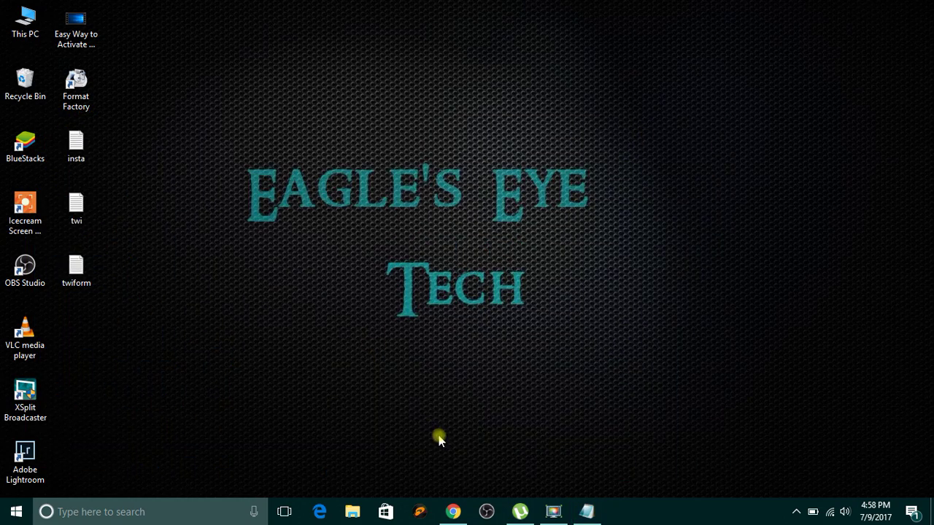
- Start a new tweet, try attaching the original desktop video, then close the empty draft
click(452, 512)
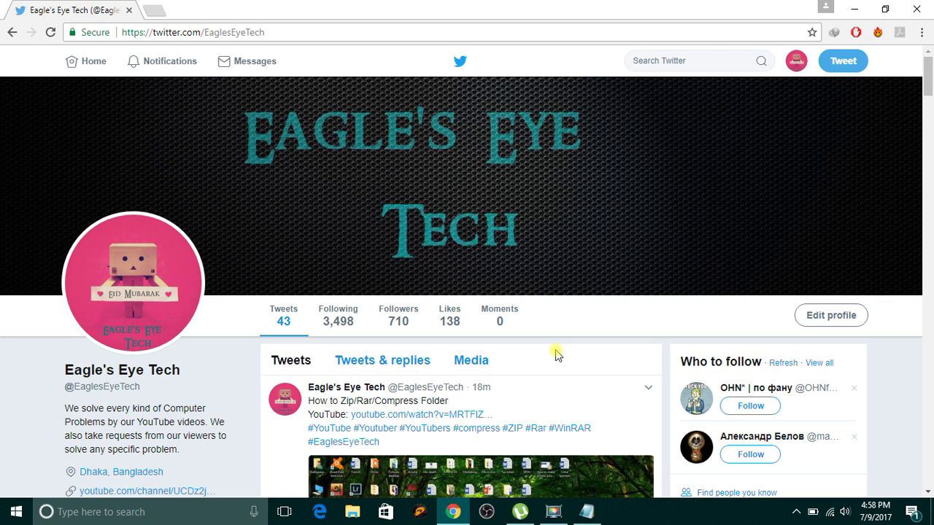
click(846, 64)
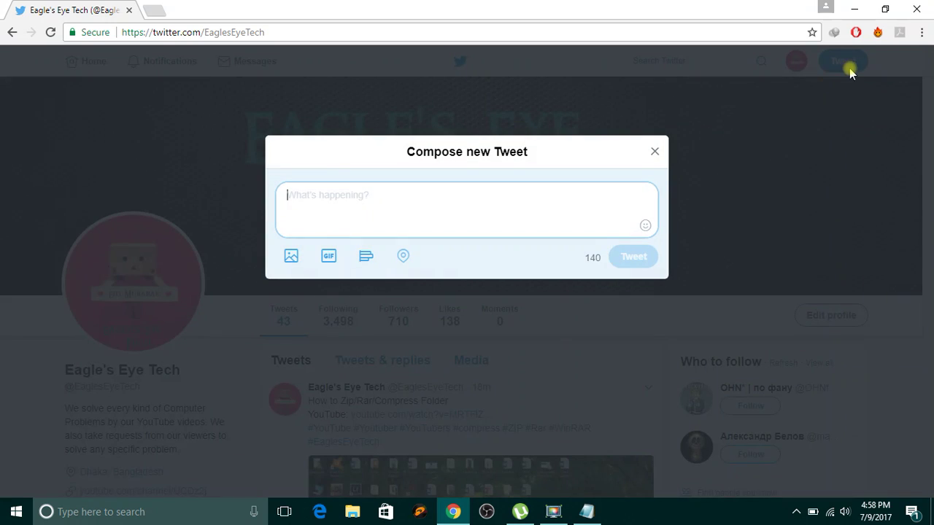
click(292, 259)
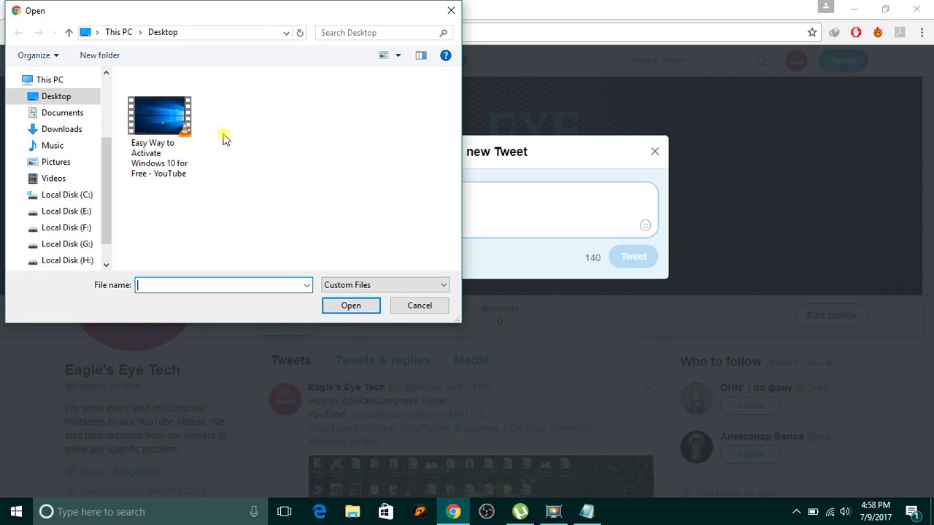
click(166, 150)
click(340, 305)
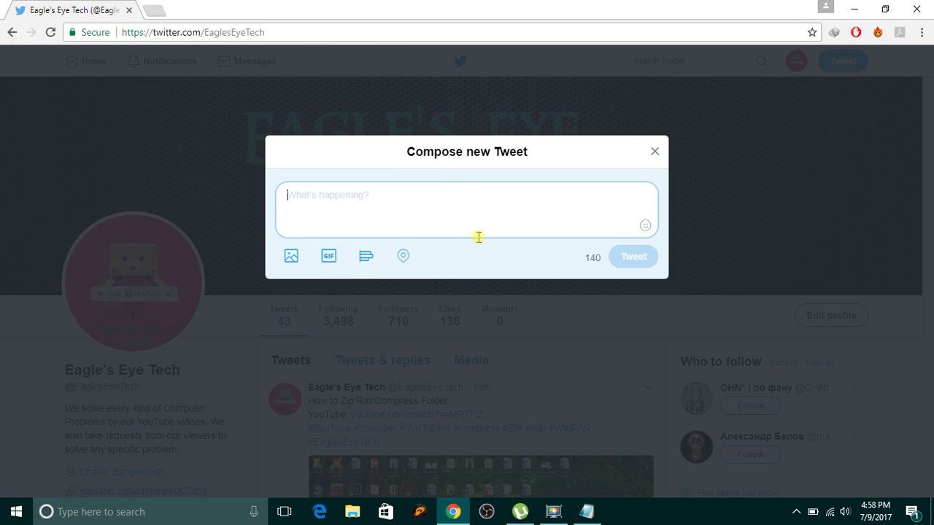
click(654, 151)
- Minimize the browser and refresh the desktop
click(852, 8)
right_click(471, 67)
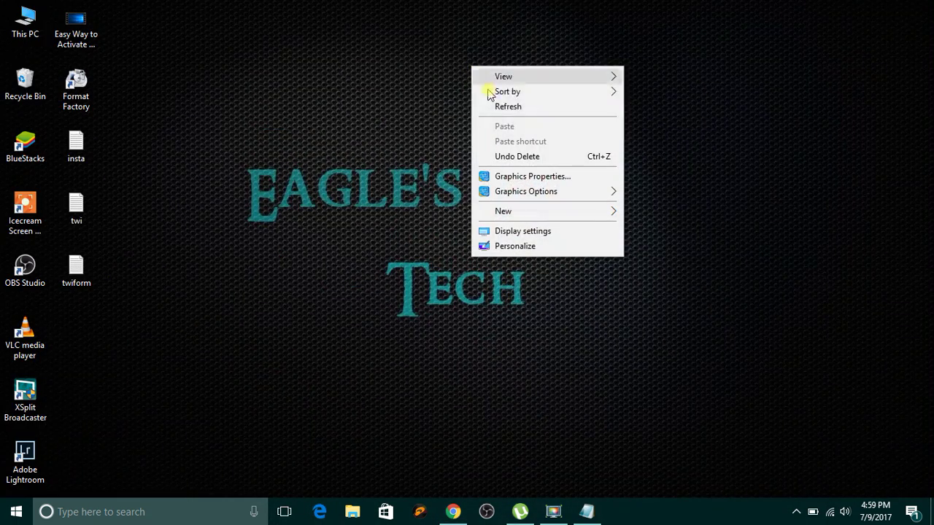
click(531, 109)
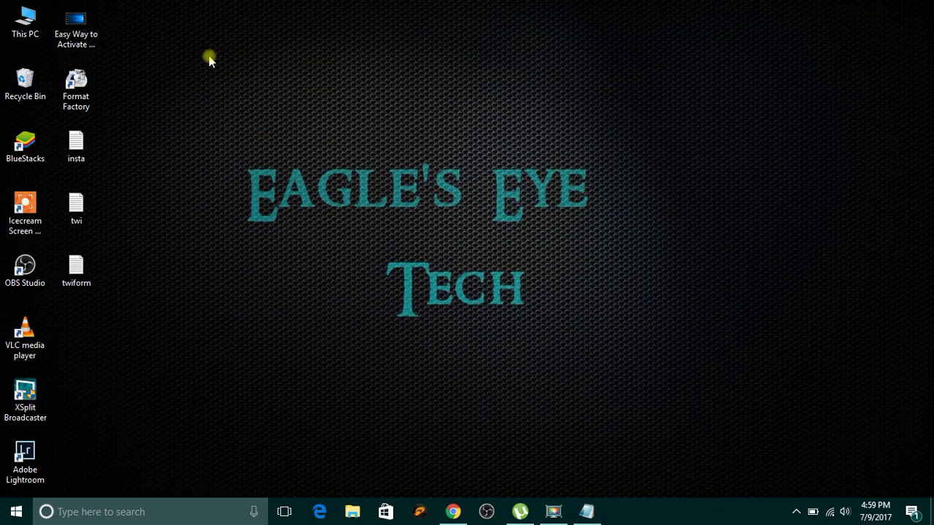
- Check the desktop video's properties (10.4 MB MP4), then reopen its shortcut menu
right_click(83, 33)
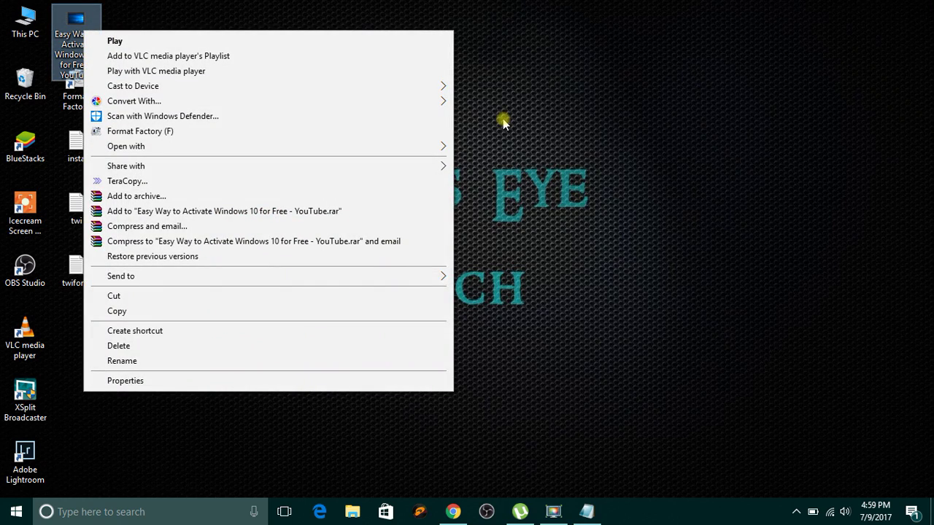
click(396, 382)
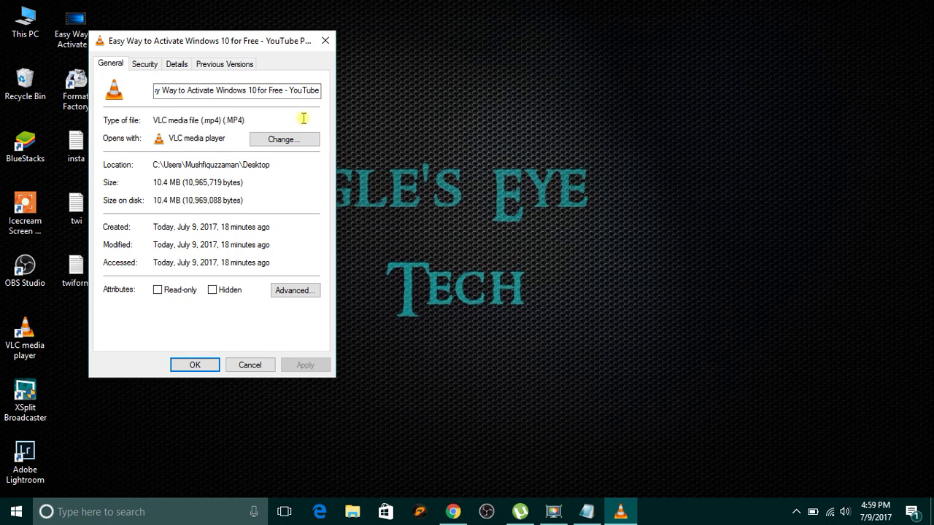
click(324, 40)
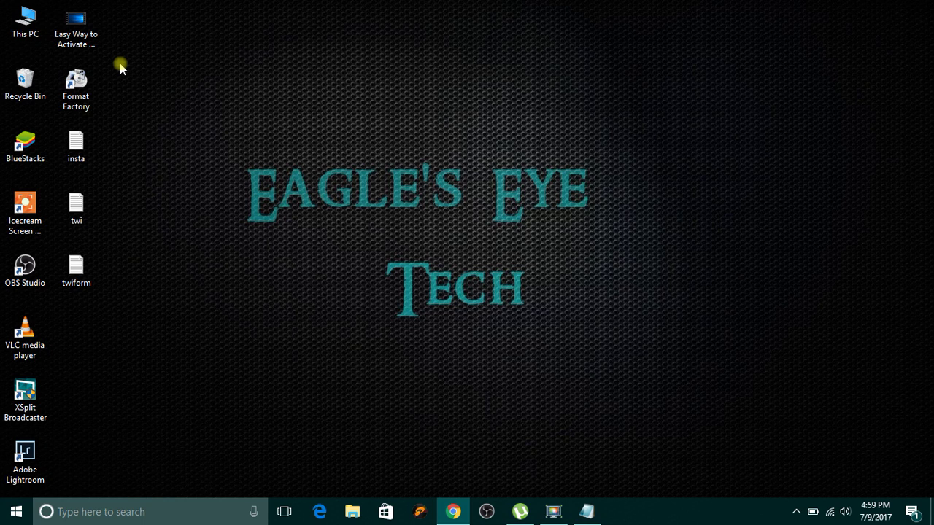
right_click(84, 41)
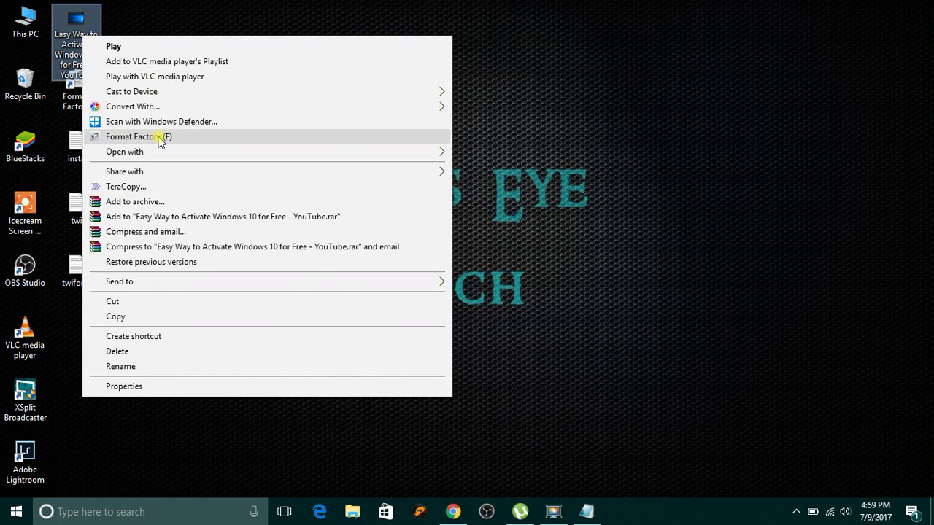
- Send the video to Format Factory as an MP4 task with AVC(H264) video encoding
click(159, 138)
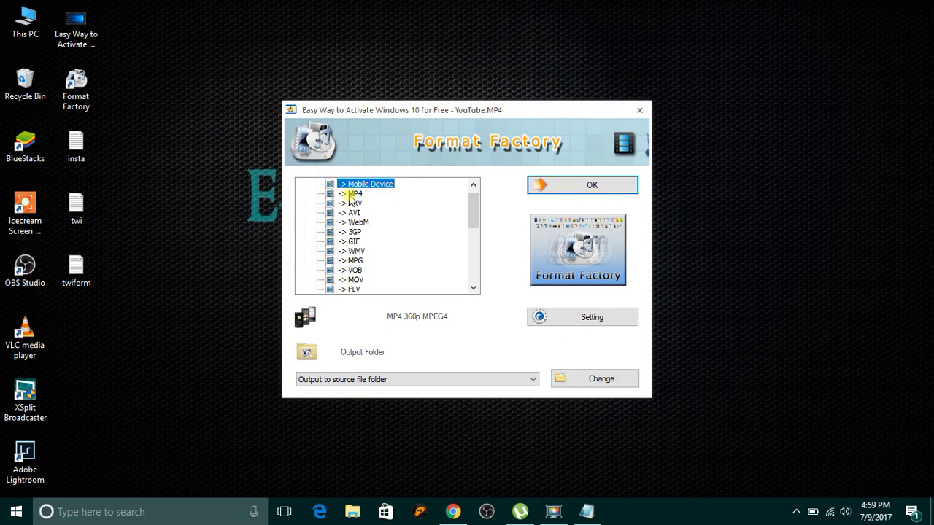
click(353, 194)
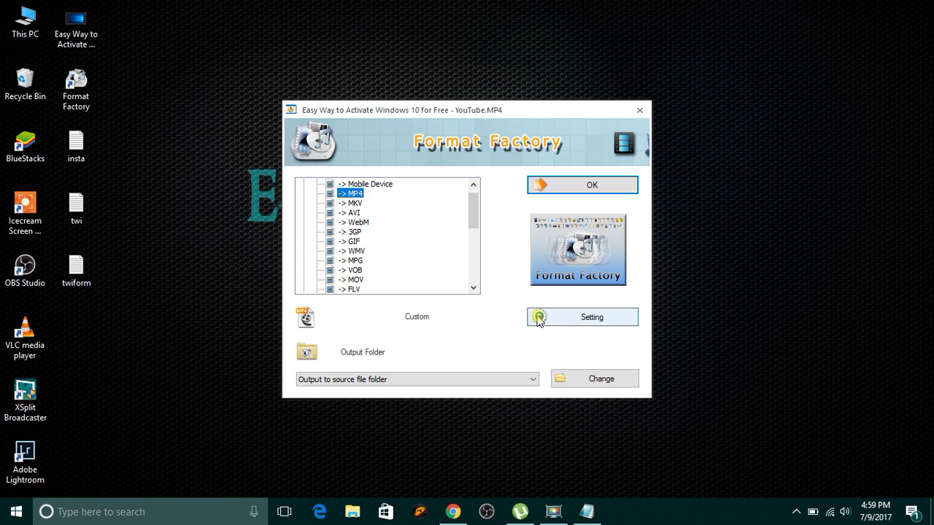
click(582, 319)
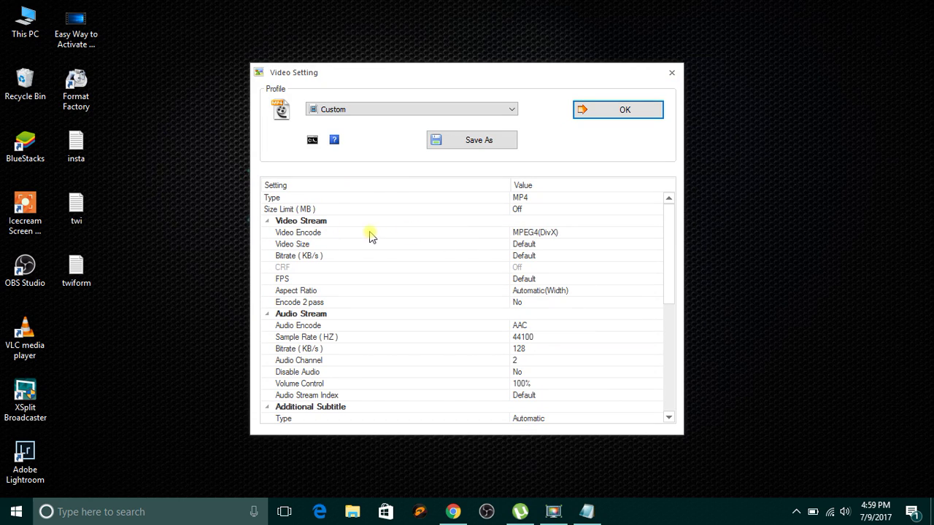
click(656, 234)
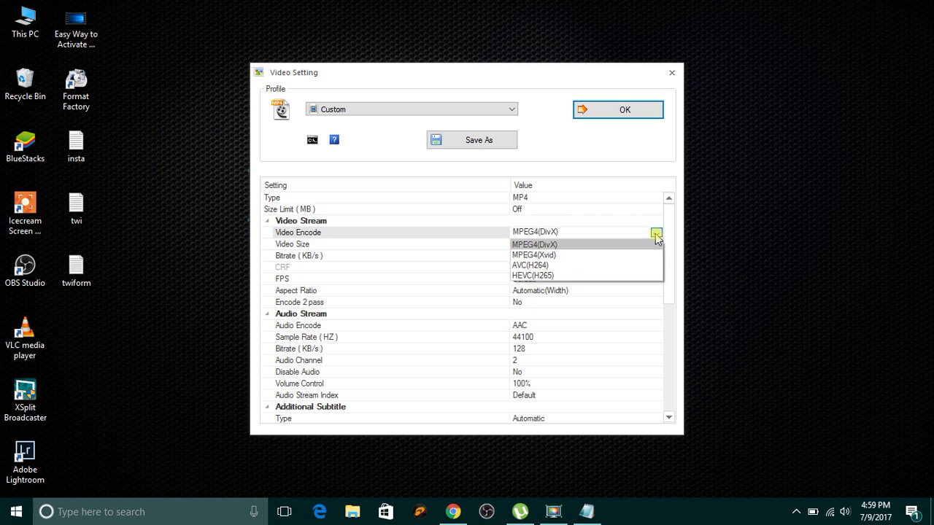
click(557, 266)
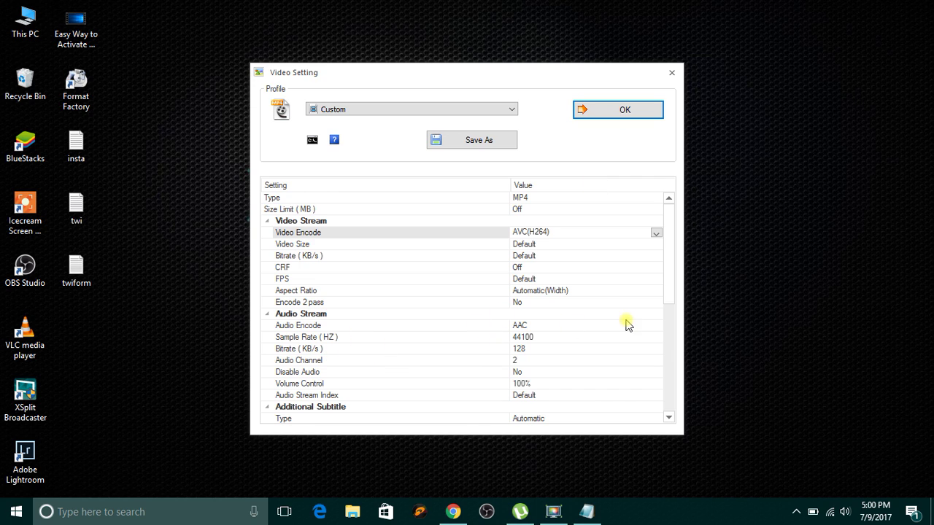
click(628, 113)
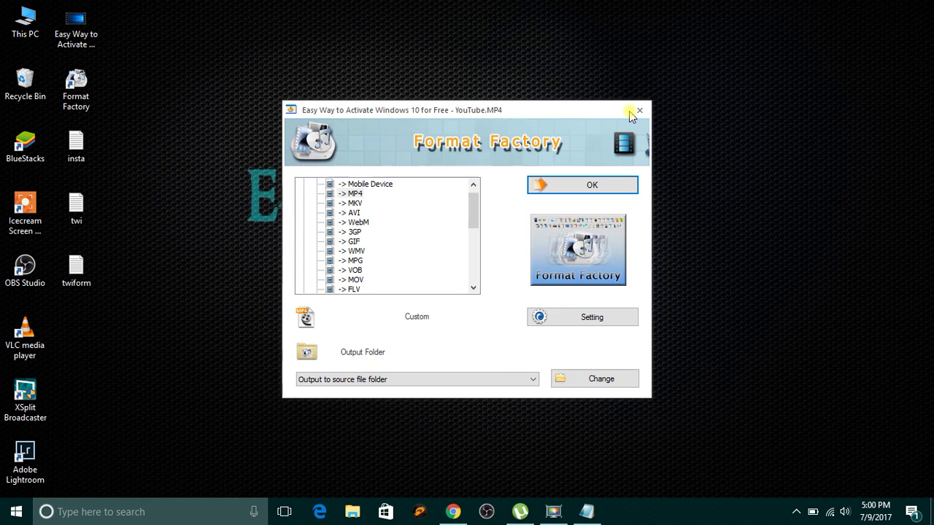
click(573, 190)
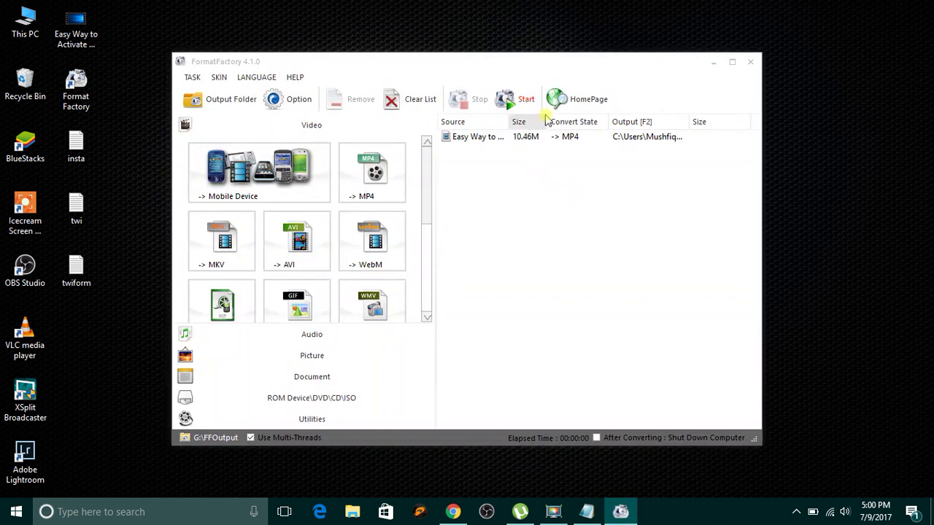
- Run the conversion to a 35.79 MB file and close Format Factory
click(522, 99)
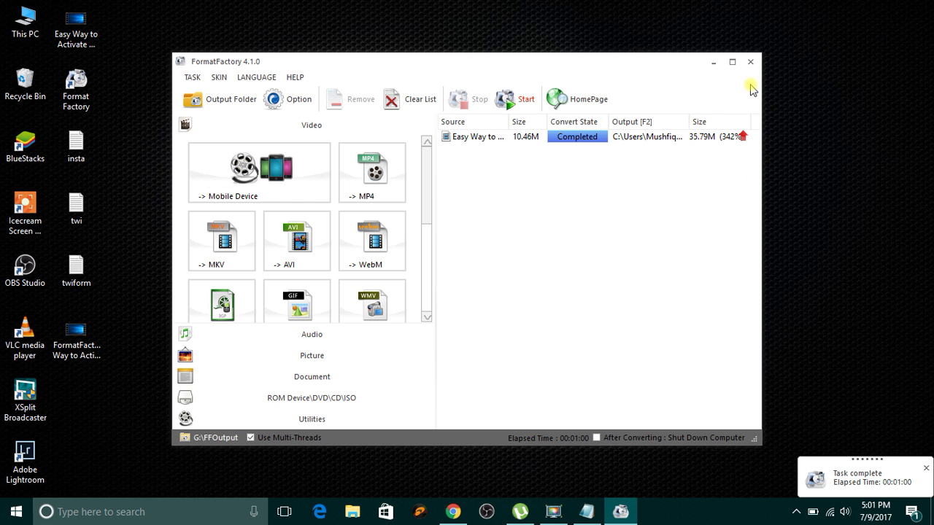
click(750, 61)
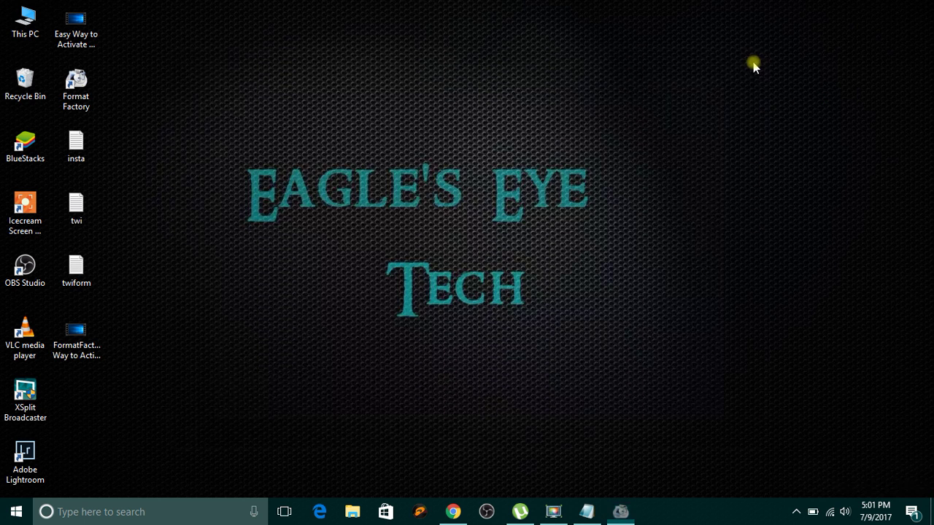
click(95, 339)
click(271, 303)
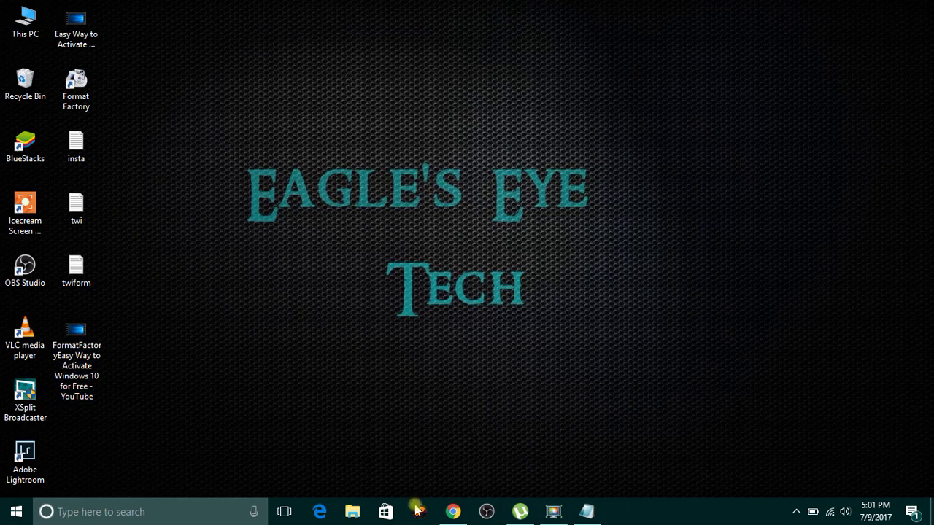
- Start a new tweet and attach the converted FormatFactory video, bringing up its Trim view
click(454, 512)
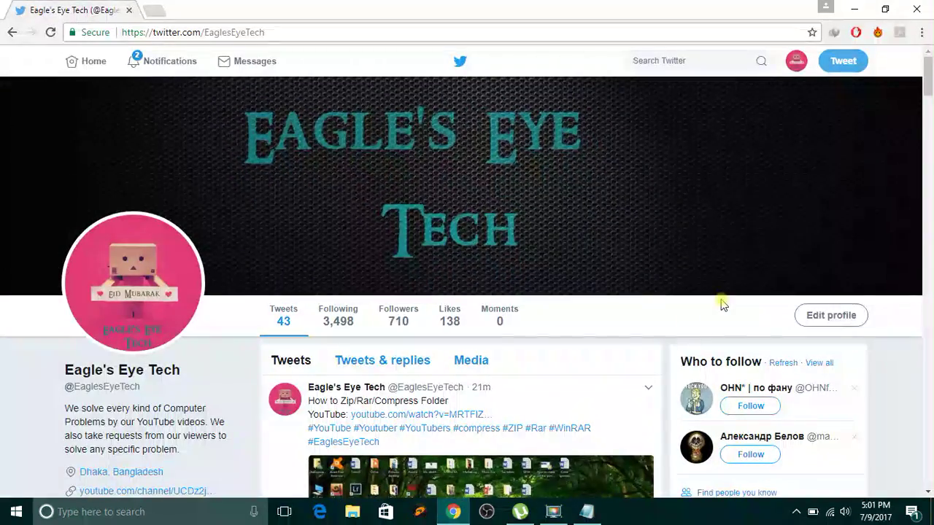
click(847, 64)
click(291, 261)
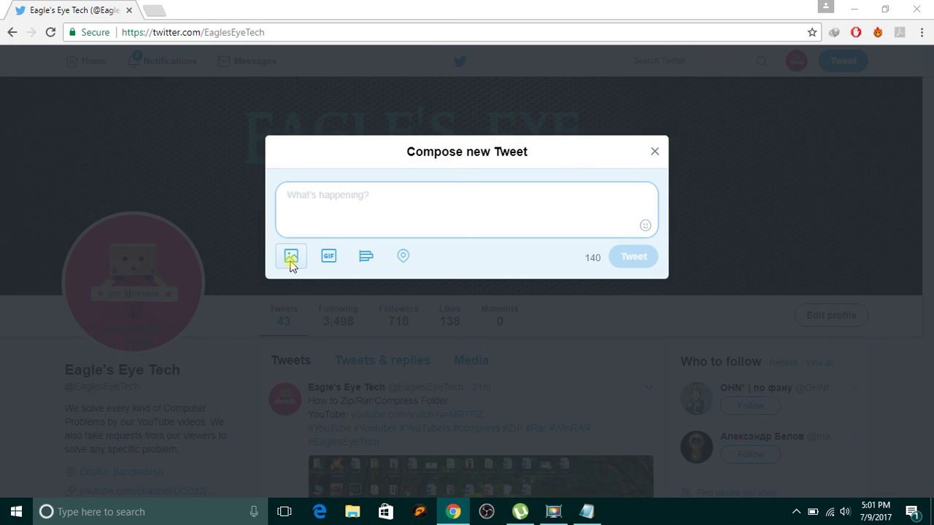
click(242, 153)
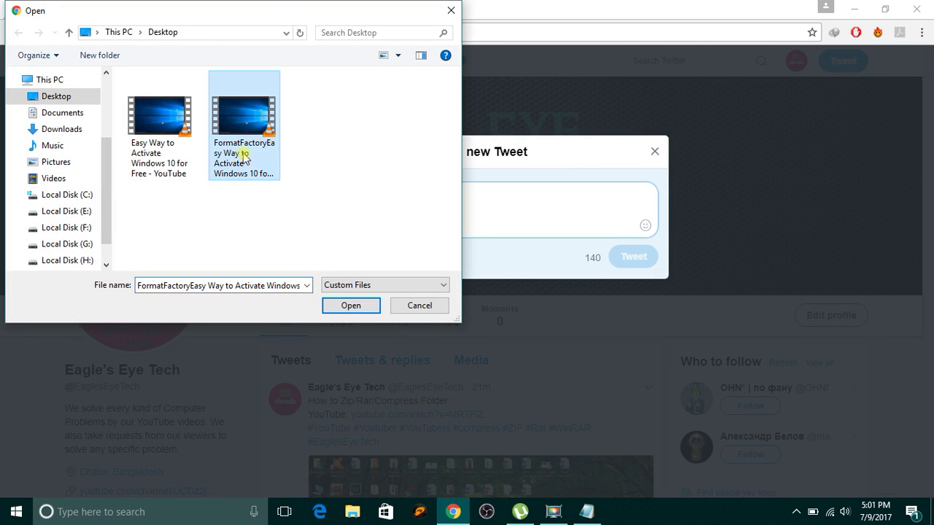
click(337, 312)
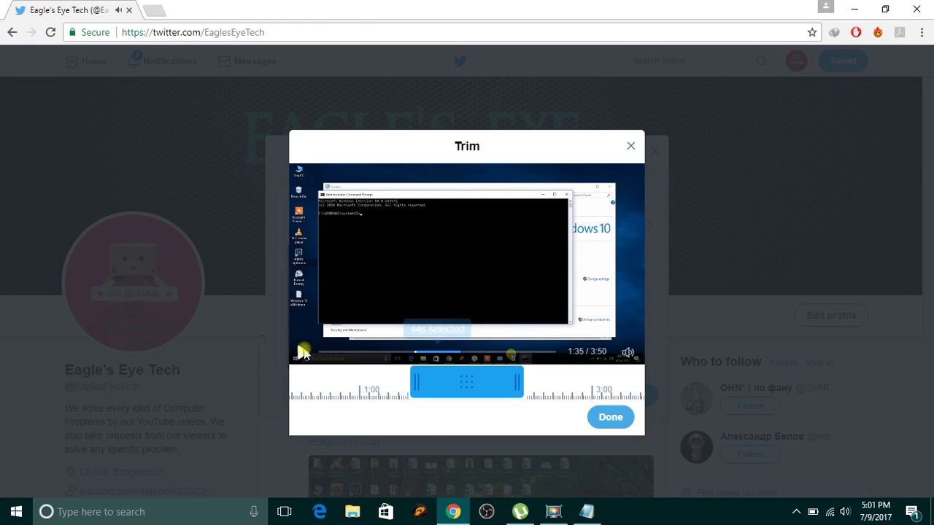
- Preview the clip and shift the 45-second trim range to start around 1:39
click(488, 365)
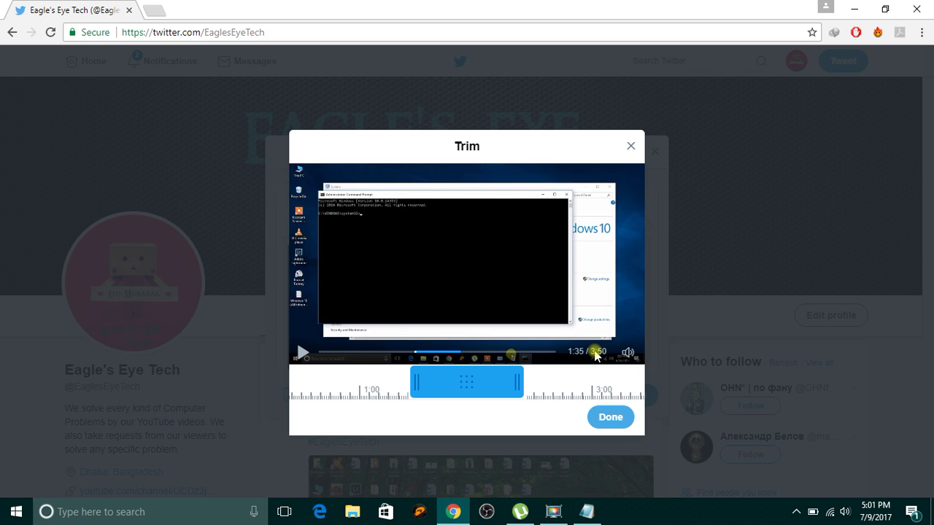
mouse_move(461, 374)
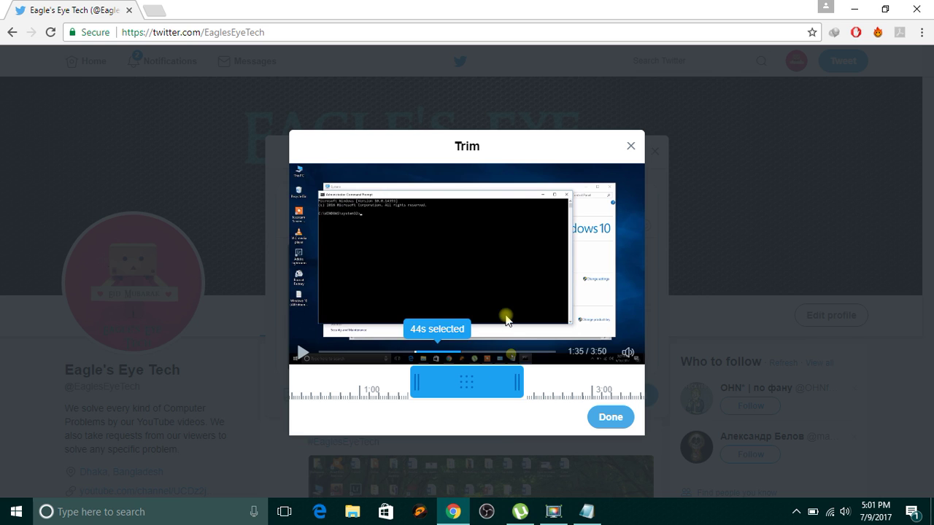
click(445, 376)
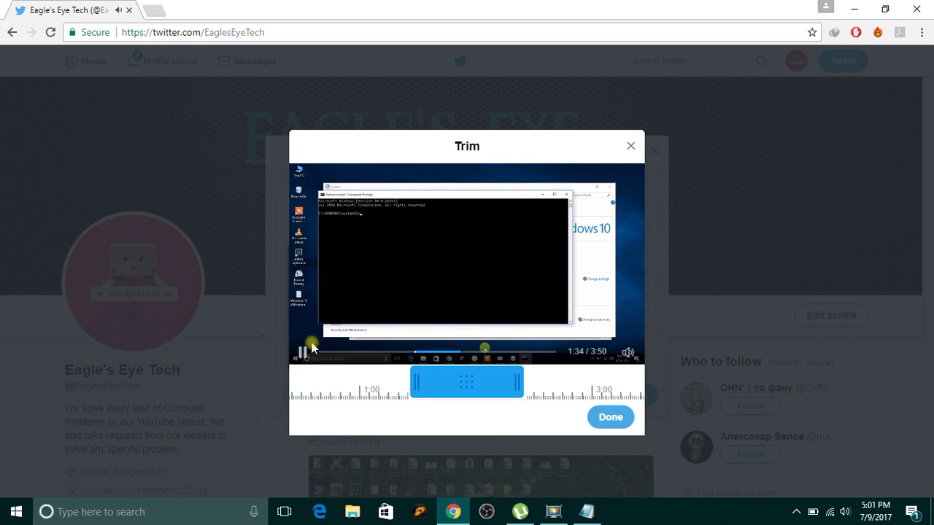
click(302, 353)
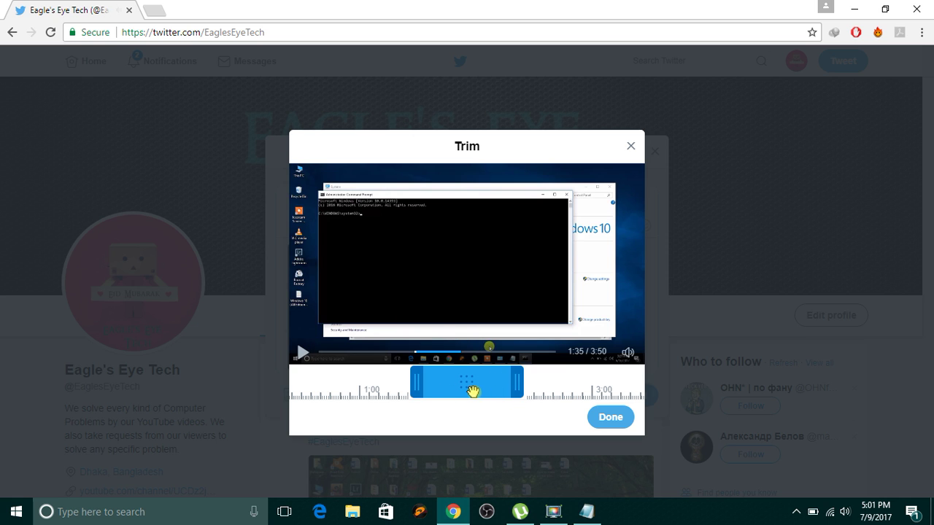
mouse_move(473, 391)
mouse_down()
mouse_move(444, 390)
mouse_move(442, 398)
mouse_move(504, 390)
mouse_move(485, 389)
mouse_up()
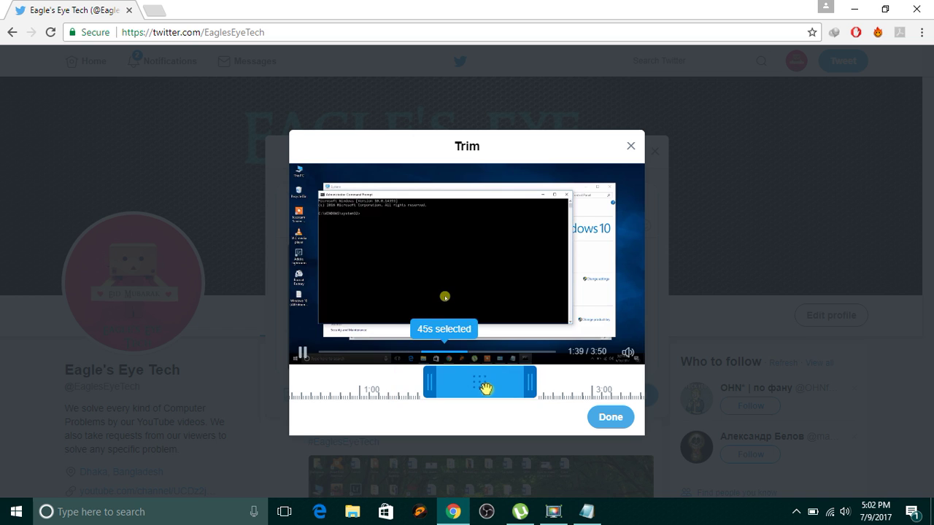
click(302, 353)
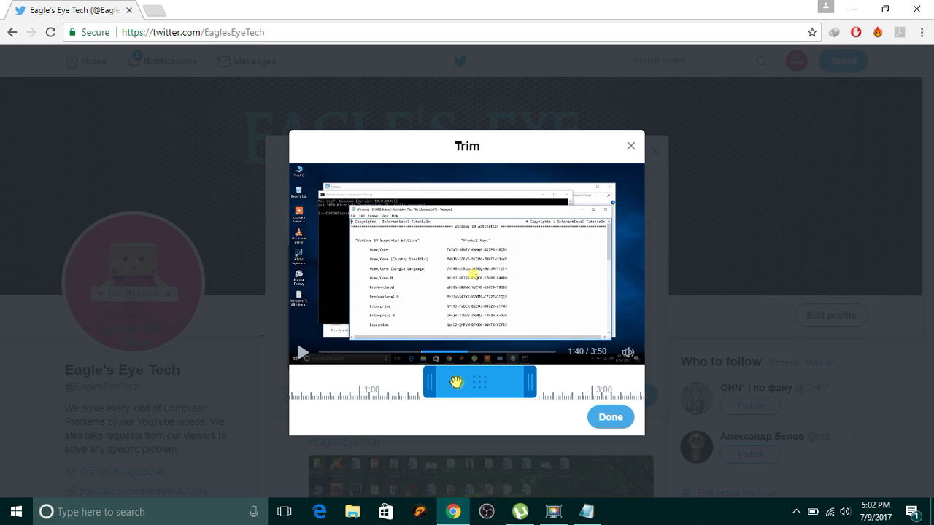
click(444, 382)
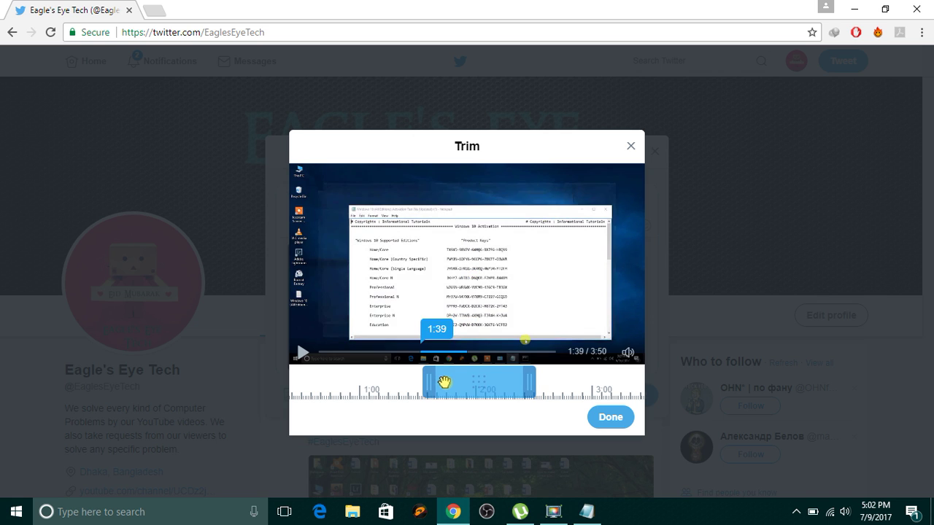
- Move the trim range back to 0:00, extend it to the 2m20s maximum, and confirm the clip
drag(444, 382, 306, 387)
click(300, 354)
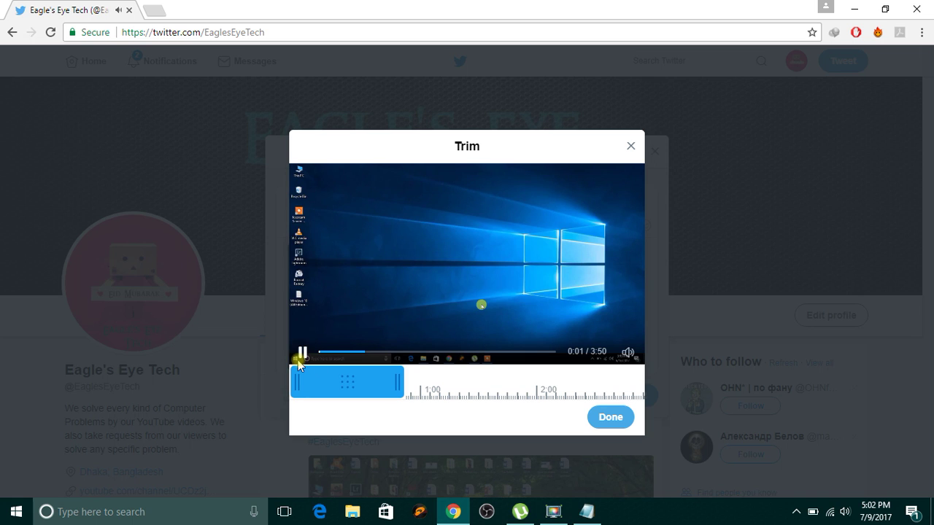
click(302, 354)
drag(402, 379, 594, 377)
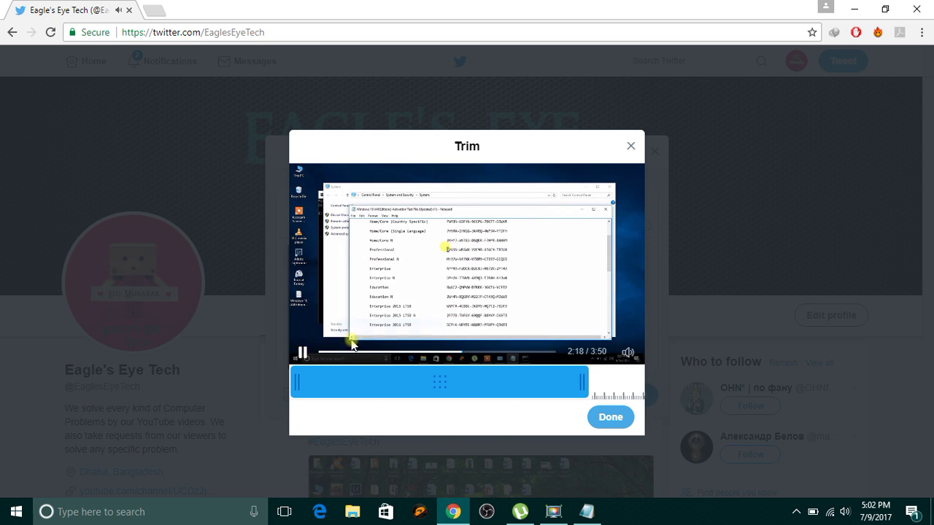
click(304, 353)
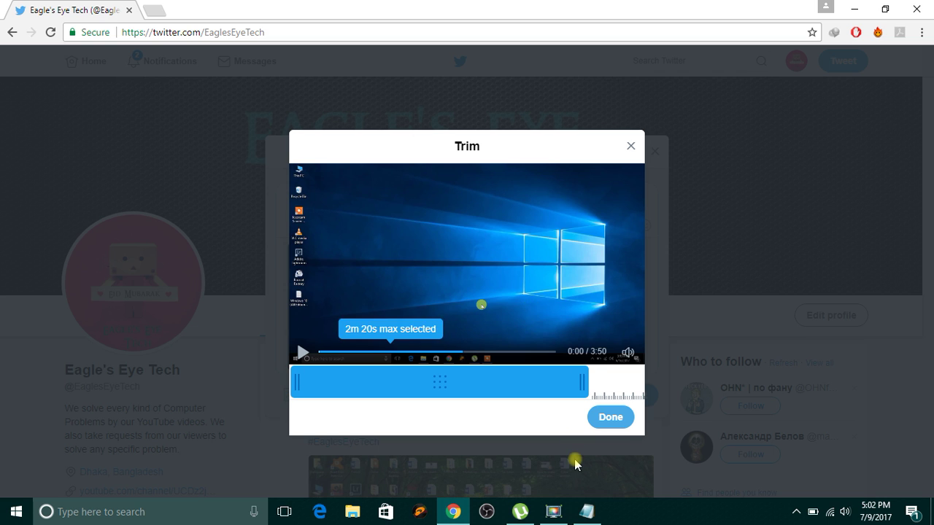
click(612, 420)
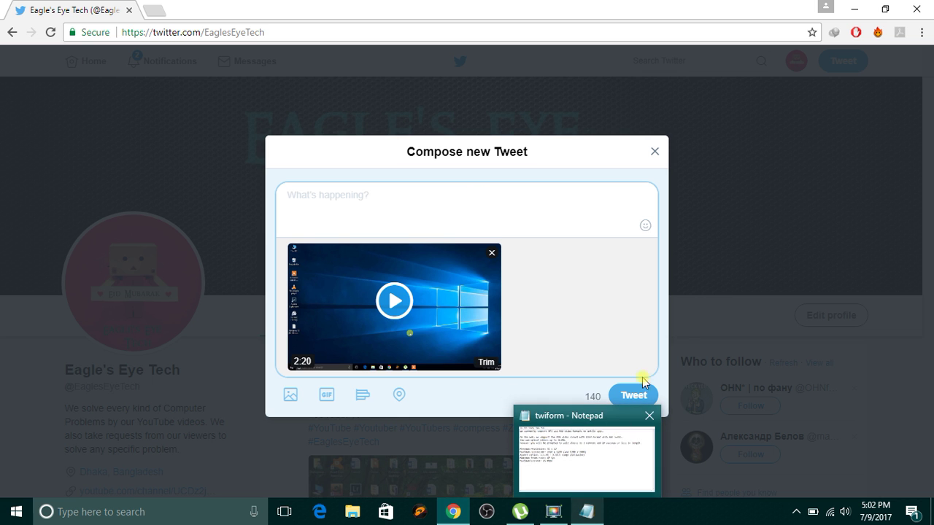
- Copy the title, YouTube link and hashtag lines from the twi note into the clipboard for the tweet
click(852, 9)
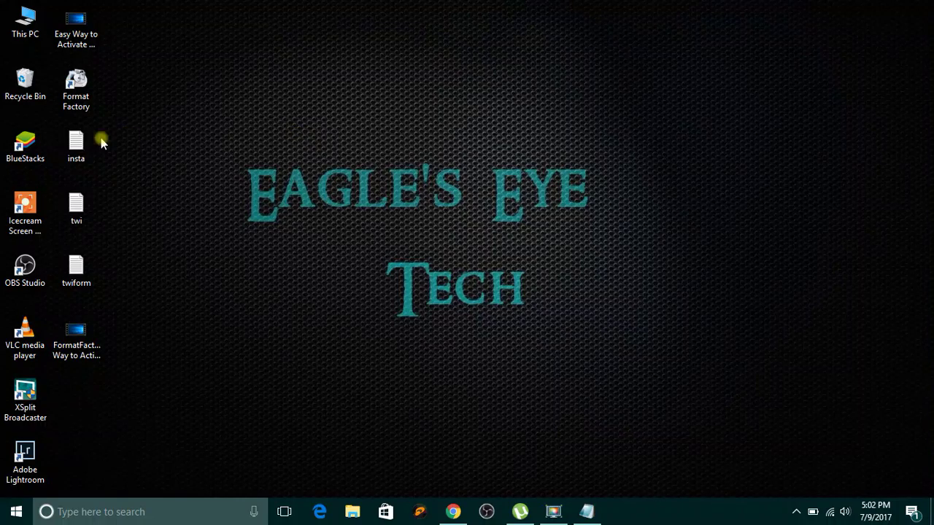
double_click(72, 212)
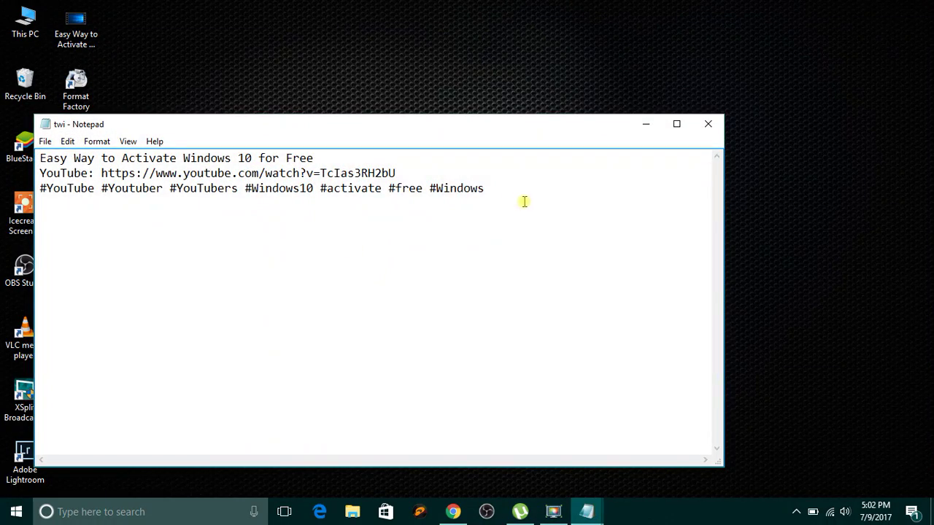
drag(524, 201, 41, 162)
key(ctrl+c)
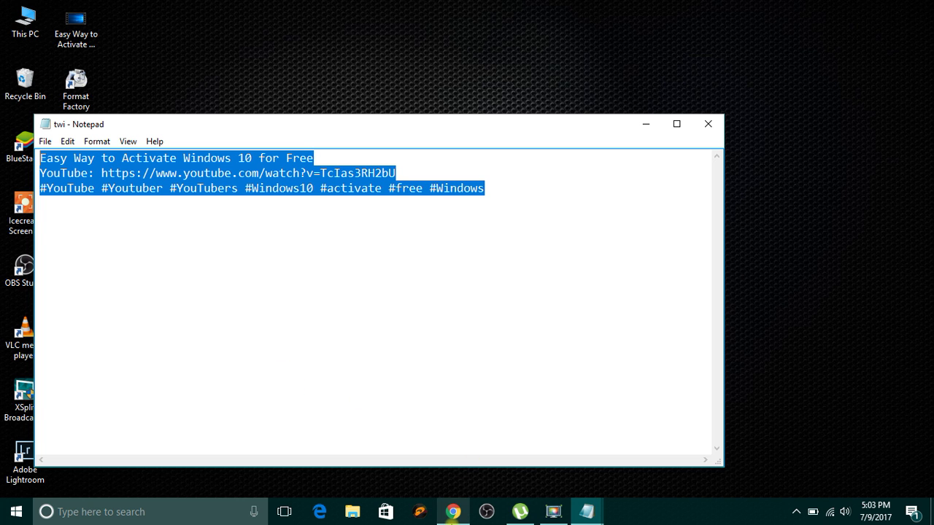
click(453, 512)
click(423, 203)
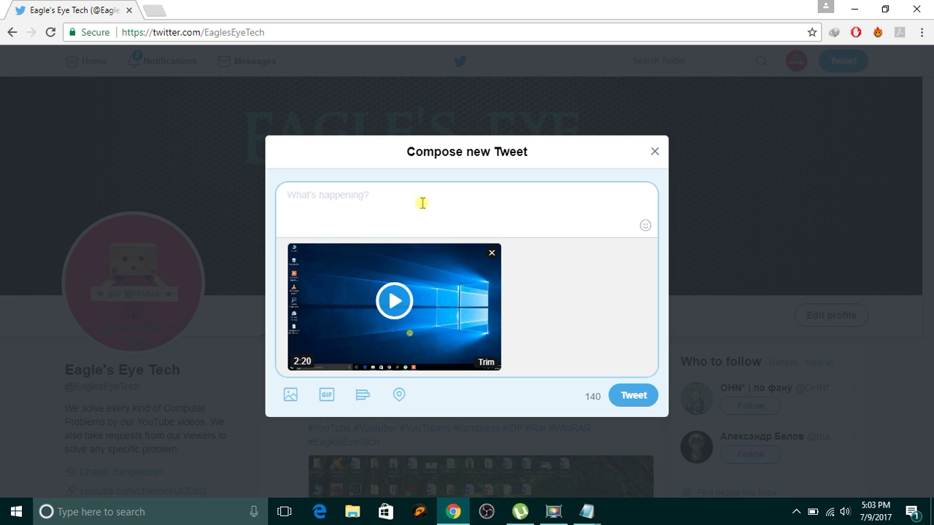
- Paste the Windows 10 activation title, YouTube link and hashtags, and post the tweet with its video
key(ctrl+v)
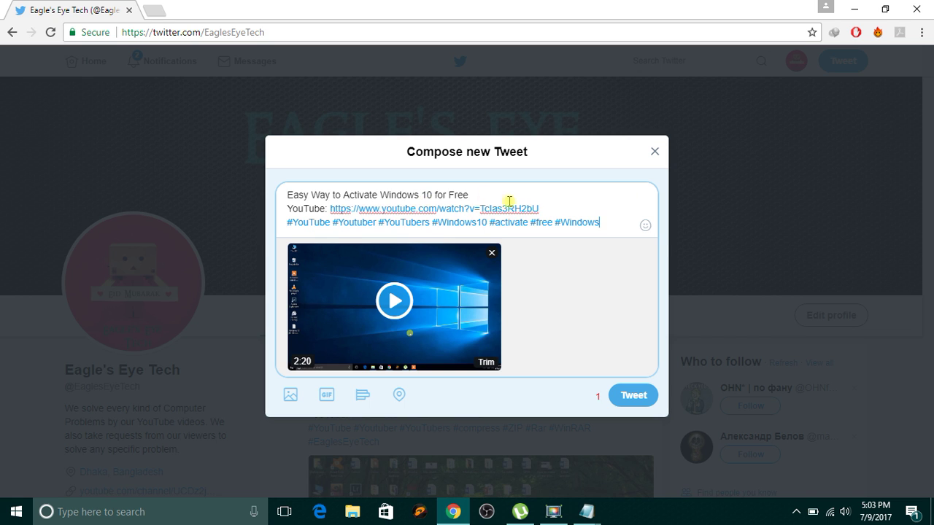
click(633, 396)
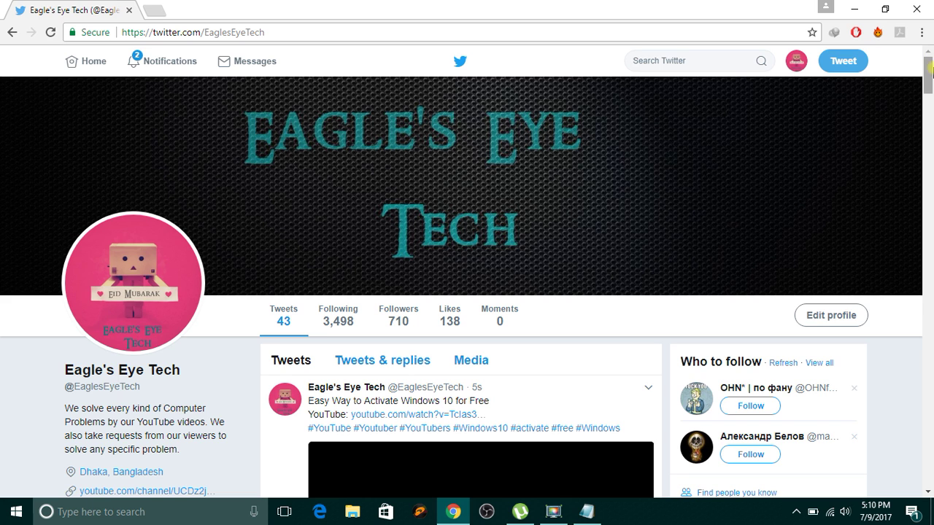
drag(929, 67, 930, 107)
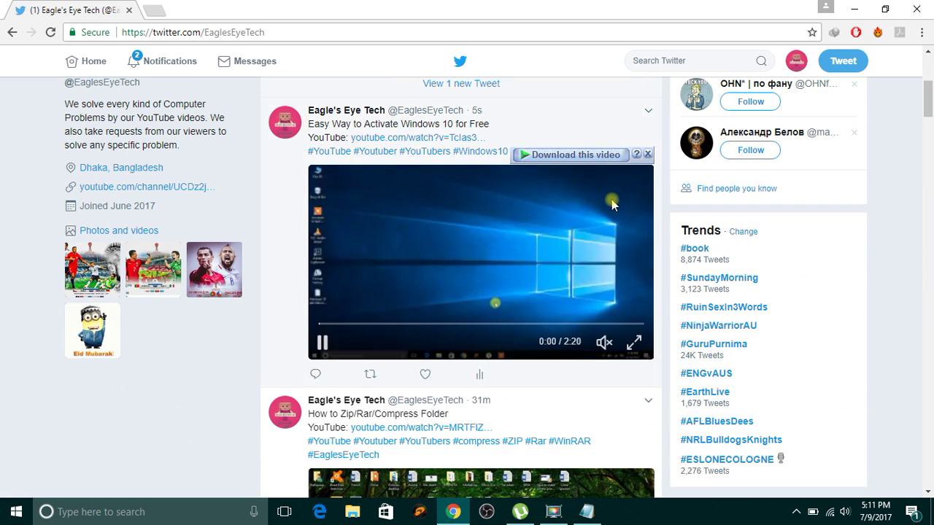
- Close the download overlay on the new tweet's video and load the new tweet into the timeline
click(648, 155)
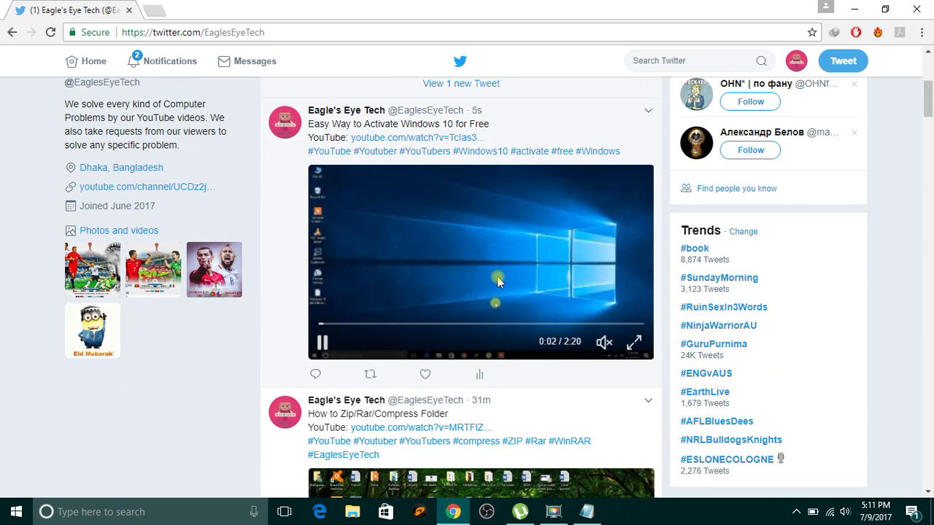
click(485, 83)
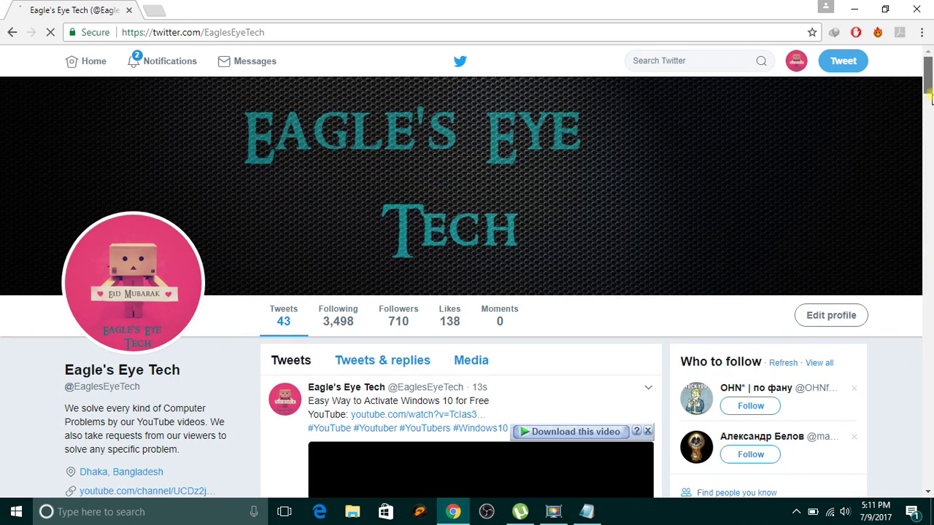
drag(930, 84, 930, 108)
mouse_move(433, 277)
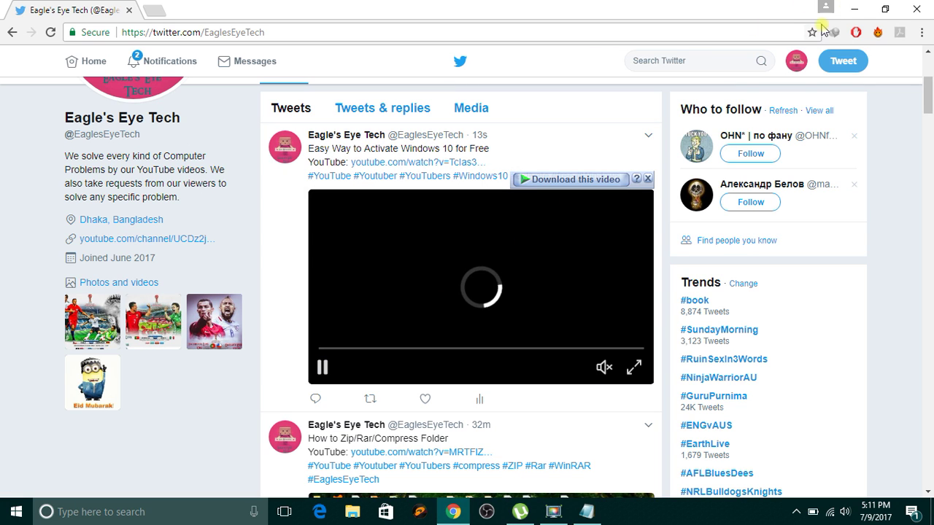
- Minimize Chrome and refresh the desktop to reveal the converted FormatFactory video file
click(850, 9)
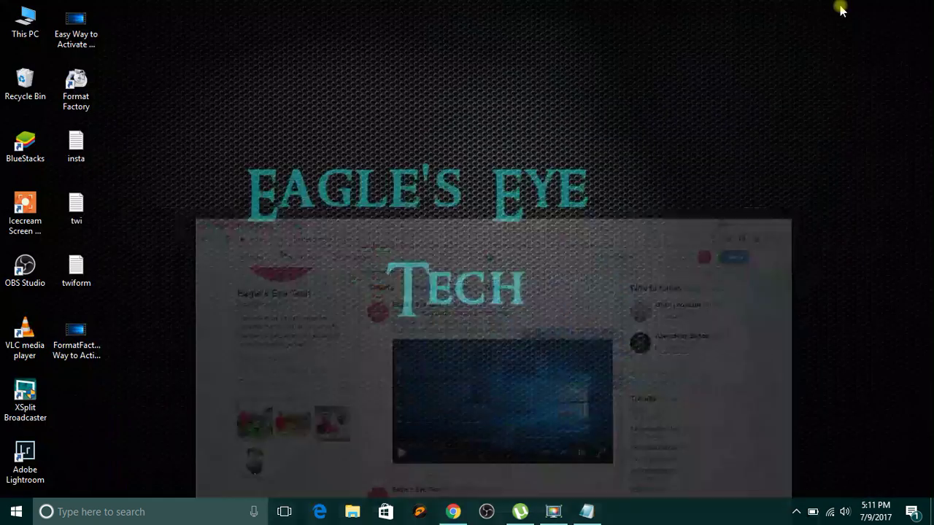
right_click(504, 150)
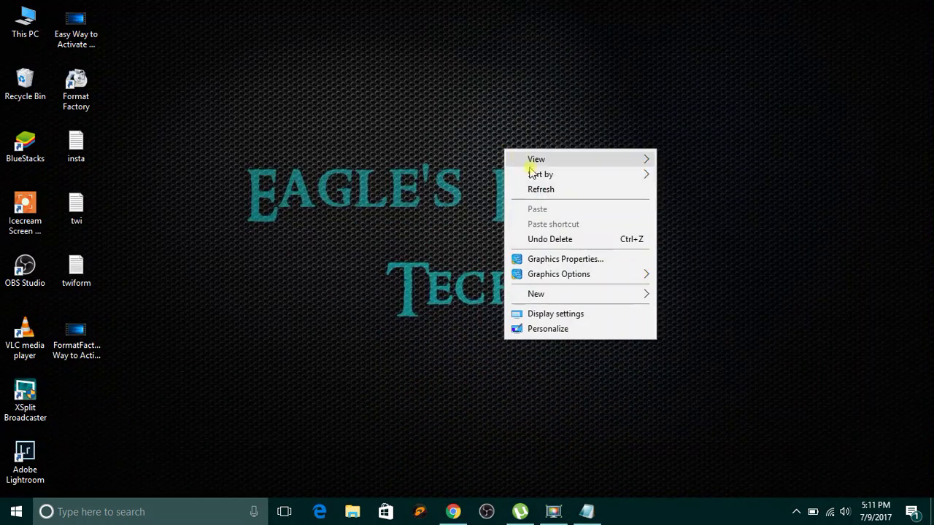
click(572, 191)
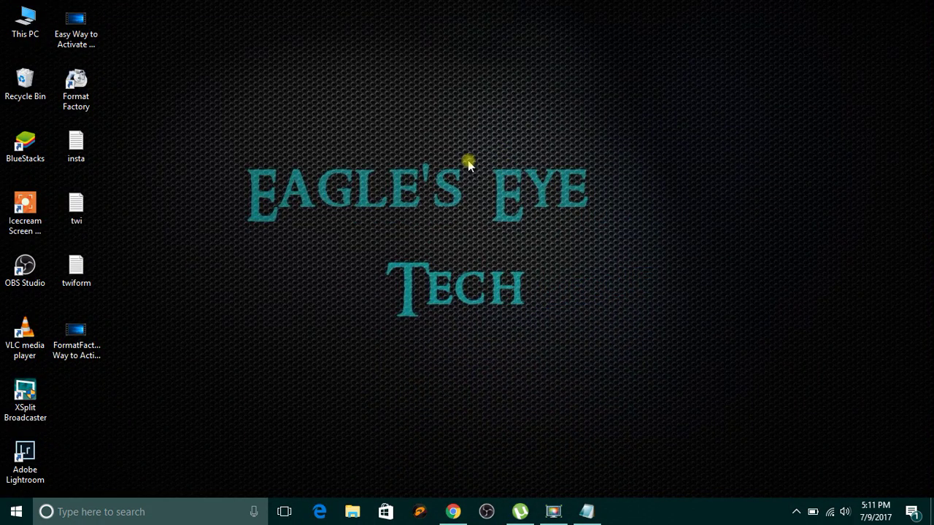